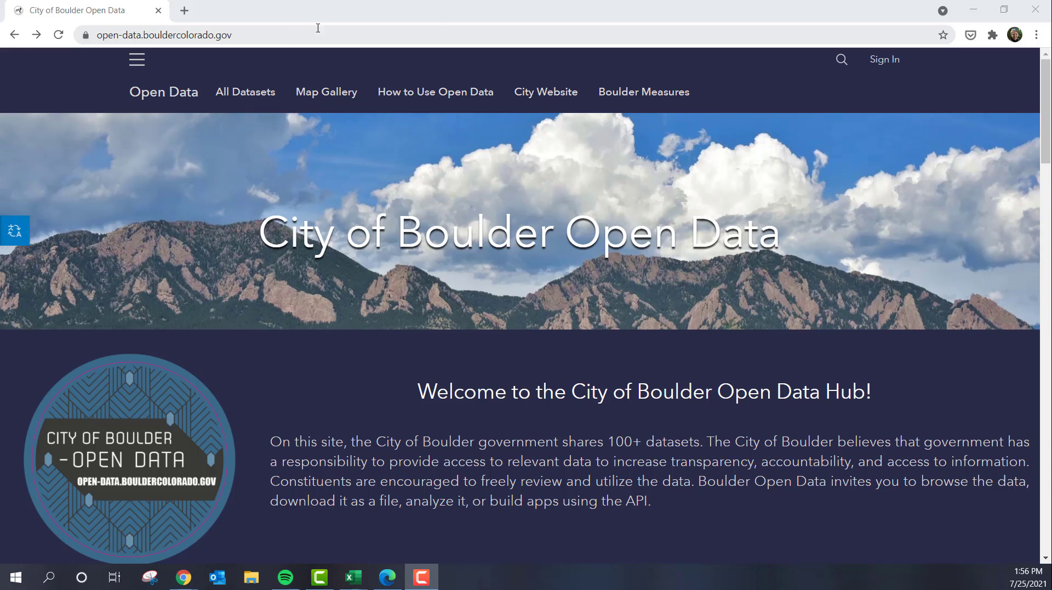
Step: Search the open data portal for "fire" and open the Response Times For Boulder Fire-Rescue dataset
{"action": "left_click", "coordinate": [841, 61]}
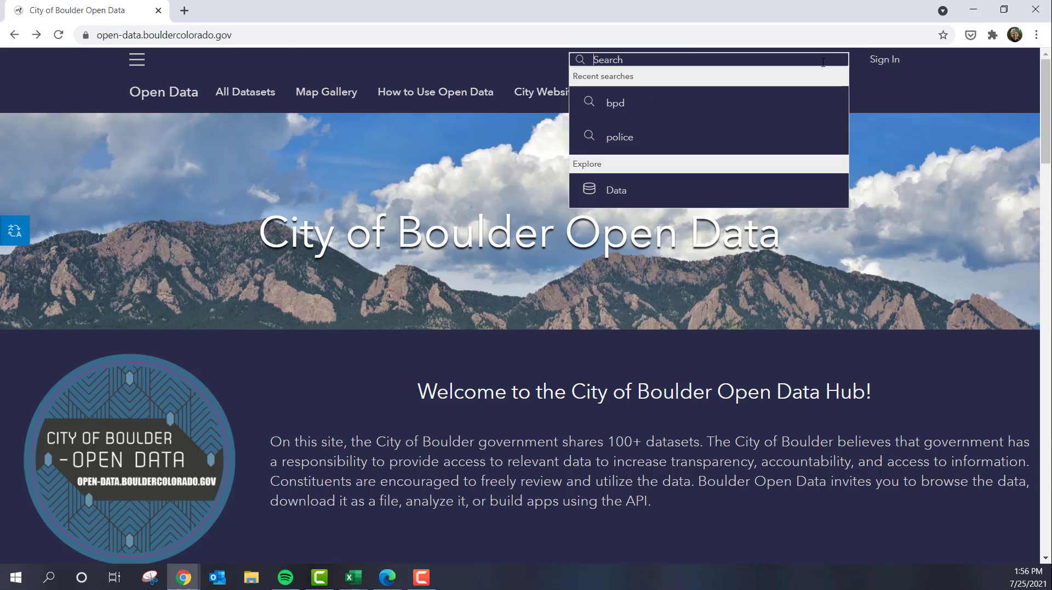
{"action": "type", "text": "fire"}
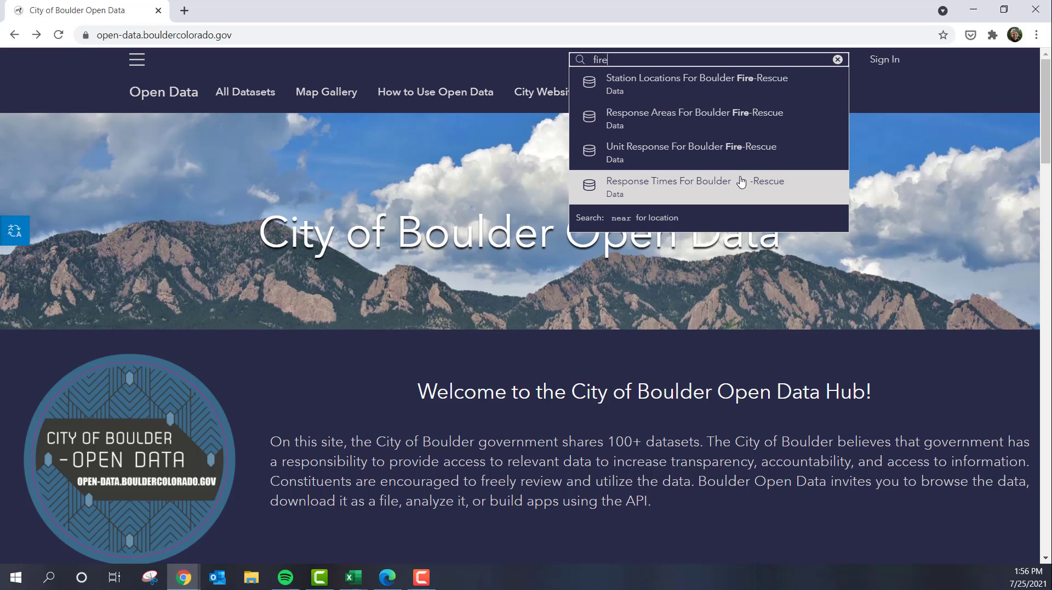
{"action": "left_click", "coordinate": [730, 198]}
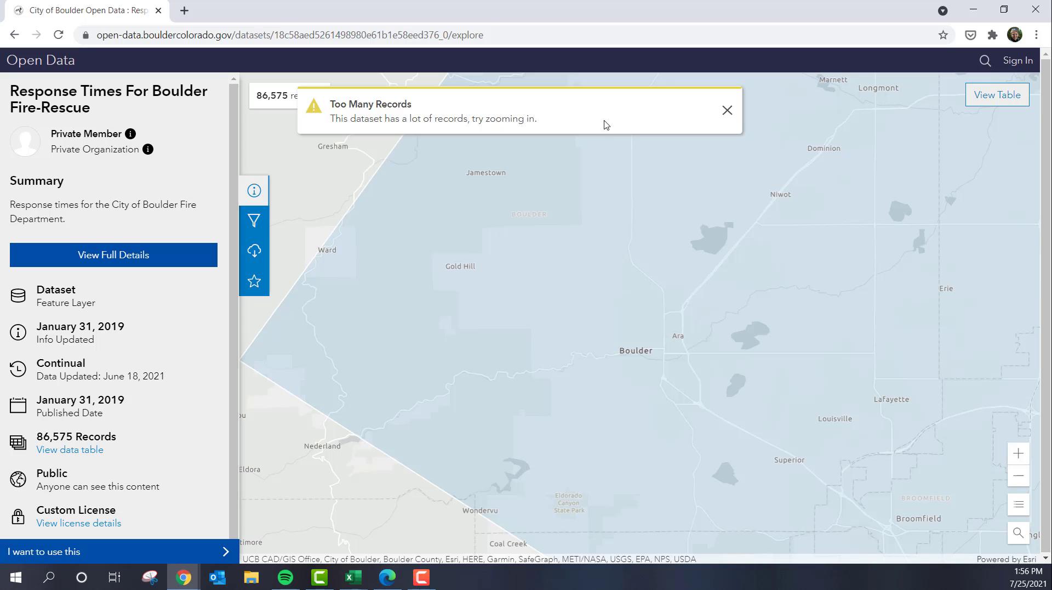
Step: Show the dataset's records as a table and dismiss the notice covering it
{"action": "left_click", "coordinate": [998, 97]}
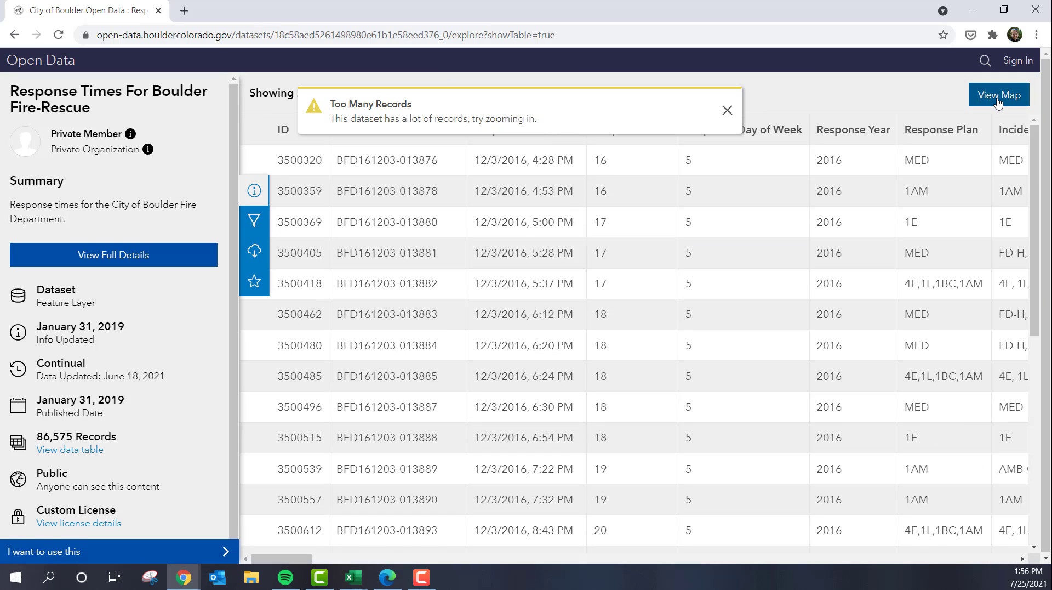
{"action": "left_click", "coordinate": [727, 114]}
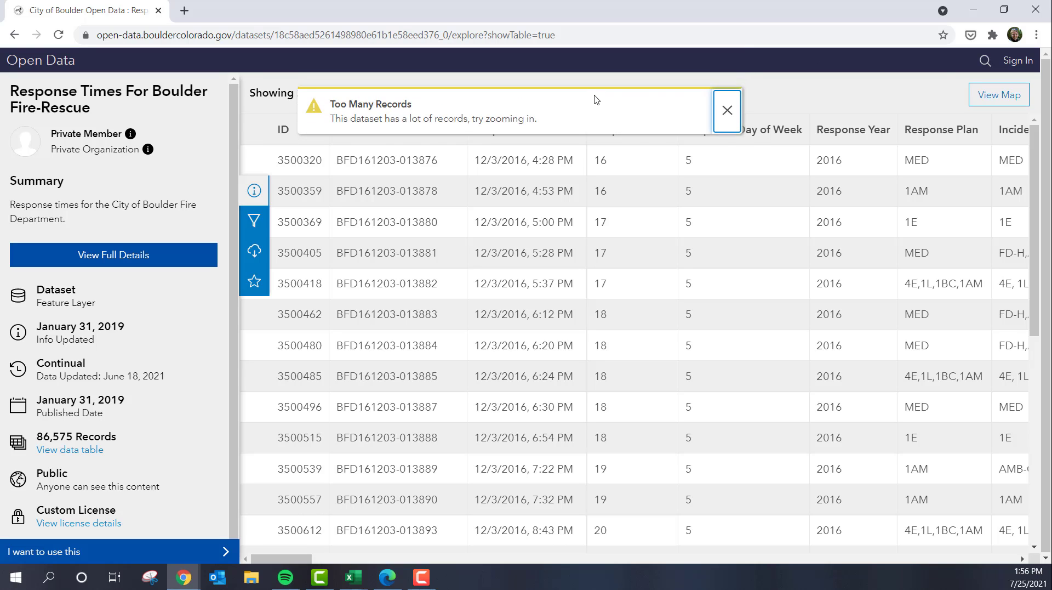
{"action": "left_click", "coordinate": [730, 111]}
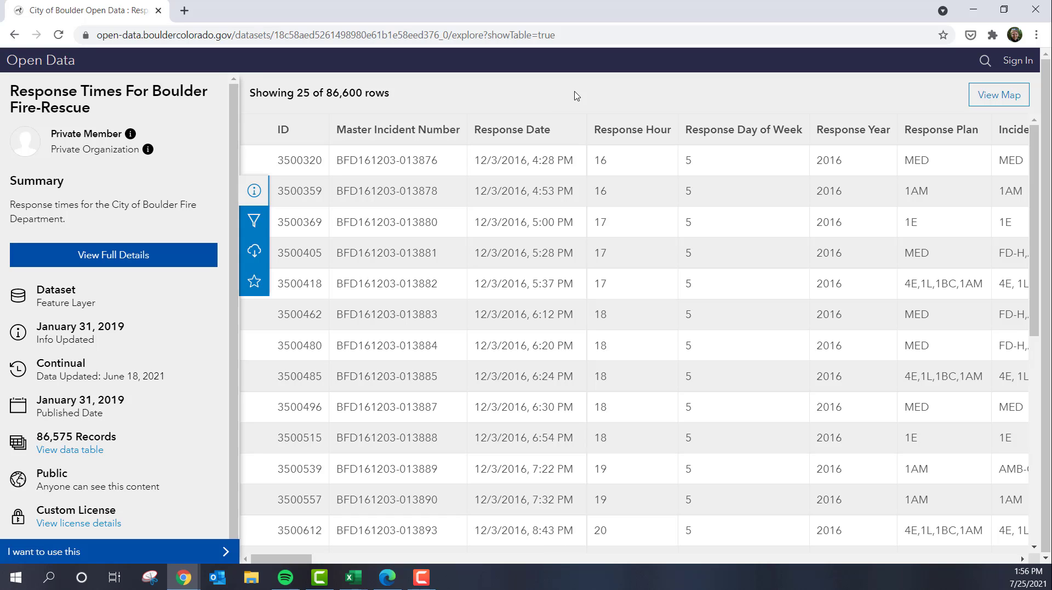
Step: Sort the table by Response Date in descending order, newest incidents first
{"action": "left_click", "coordinate": [502, 160]}
{"action": "left_click", "coordinate": [537, 132]}
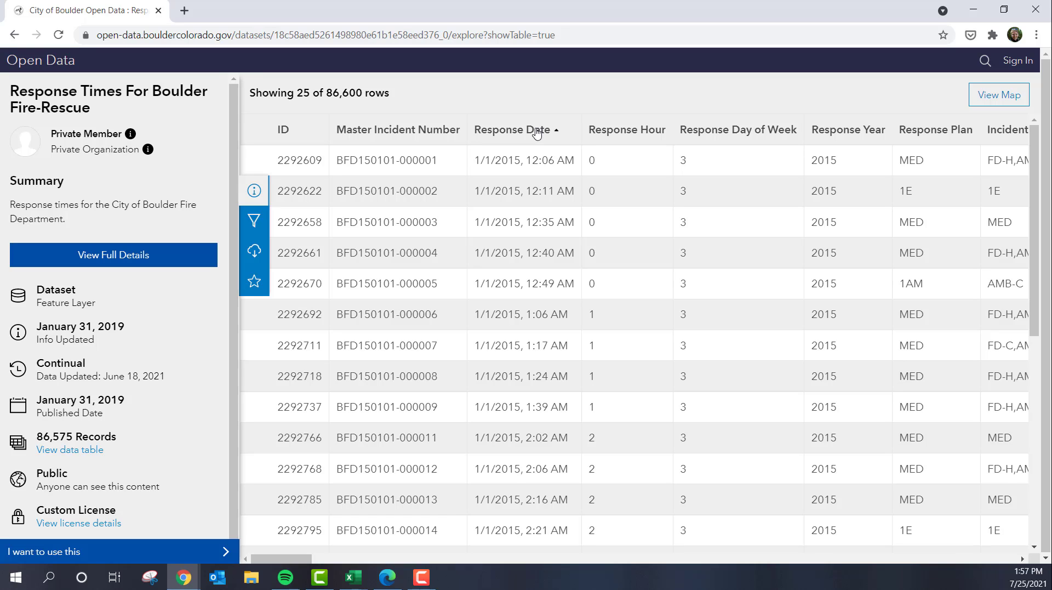
{"action": "left_click", "coordinate": [537, 132]}
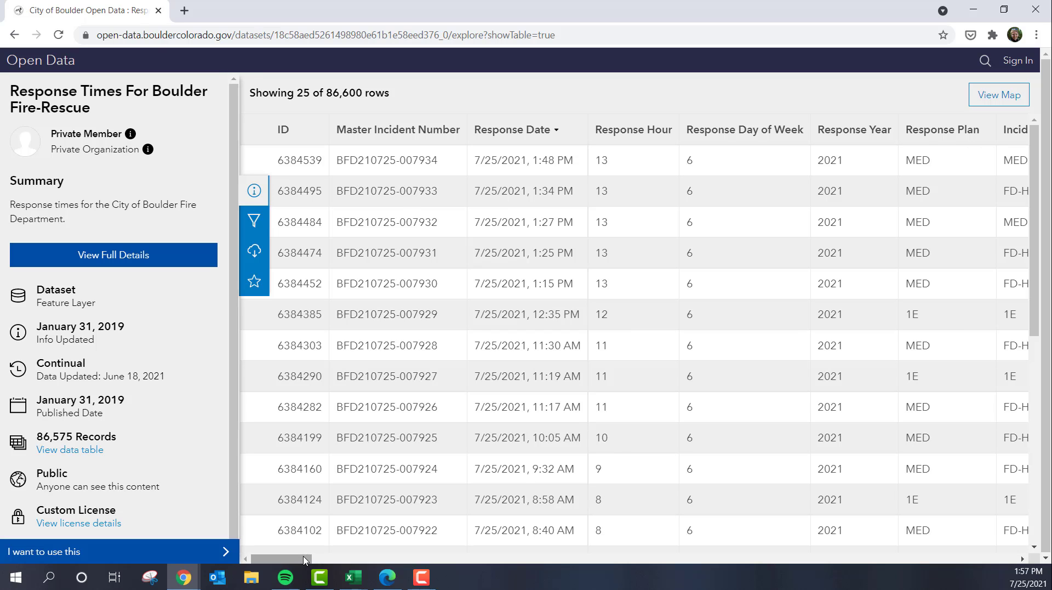
Step: Add an attribute filter on Call Type to the response times dataset
{"action": "left_click_drag", "start_coordinate": [306, 559], "coordinate": [343, 564]}
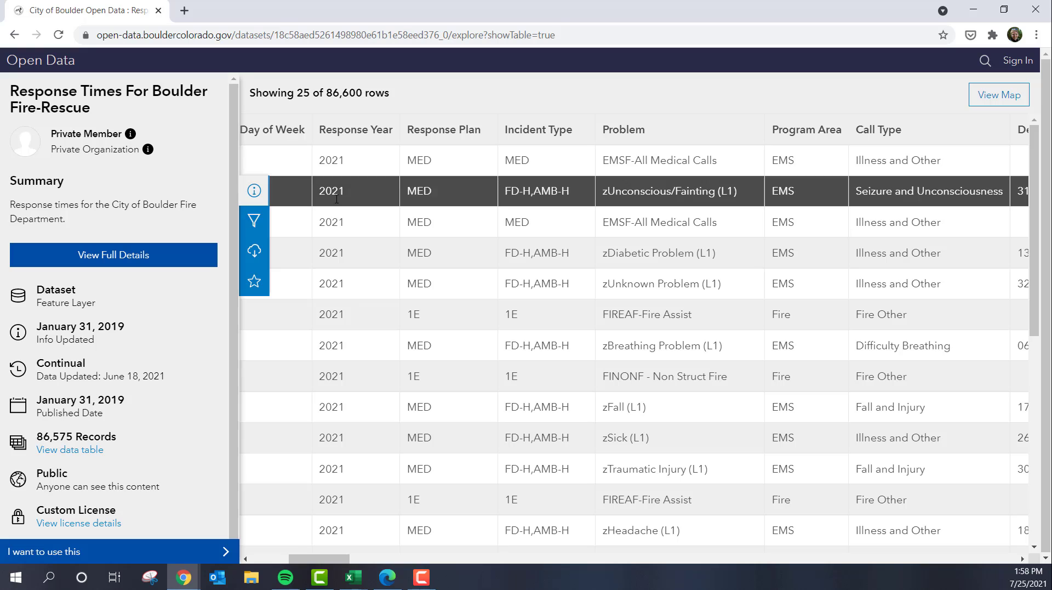
{"action": "left_click", "coordinate": [259, 225]}
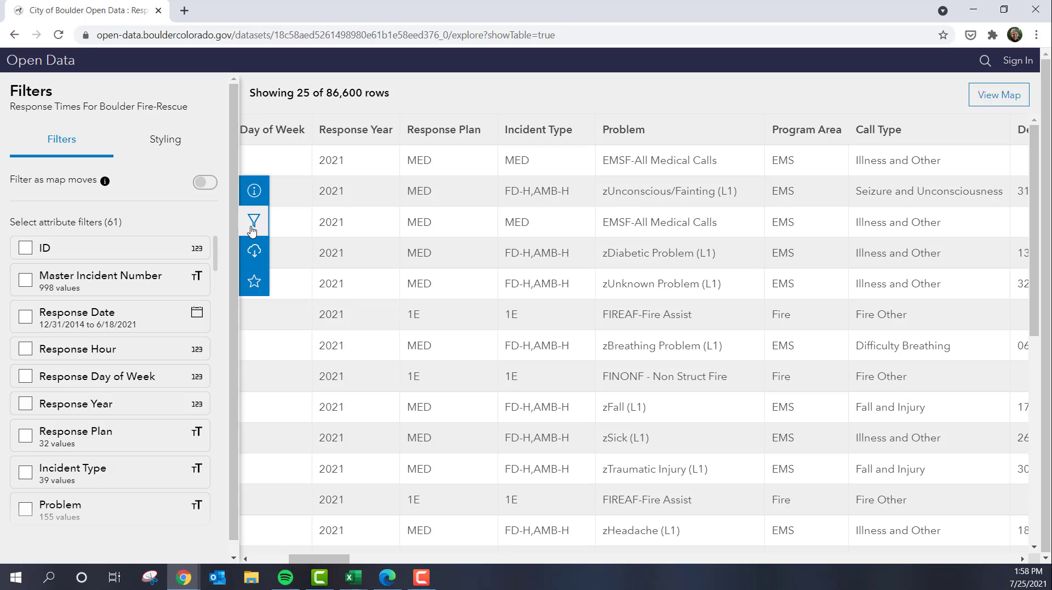
{"action": "scroll", "coordinate": [127, 265], "scroll_direction": "down", "scroll_amount": 9}
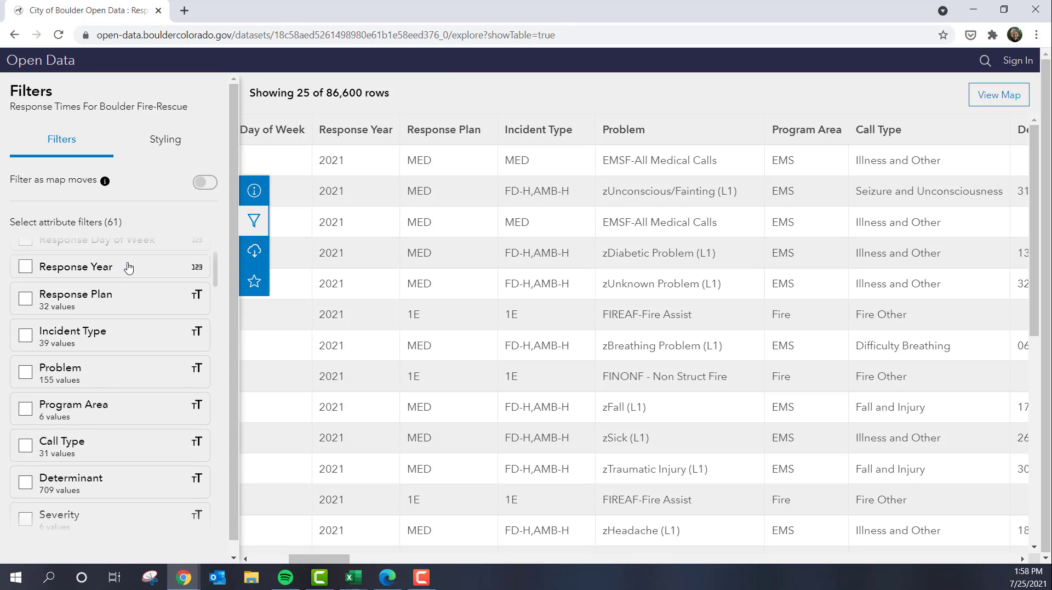
{"action": "scroll", "coordinate": [121, 280], "scroll_direction": "up", "scroll_amount": 6}
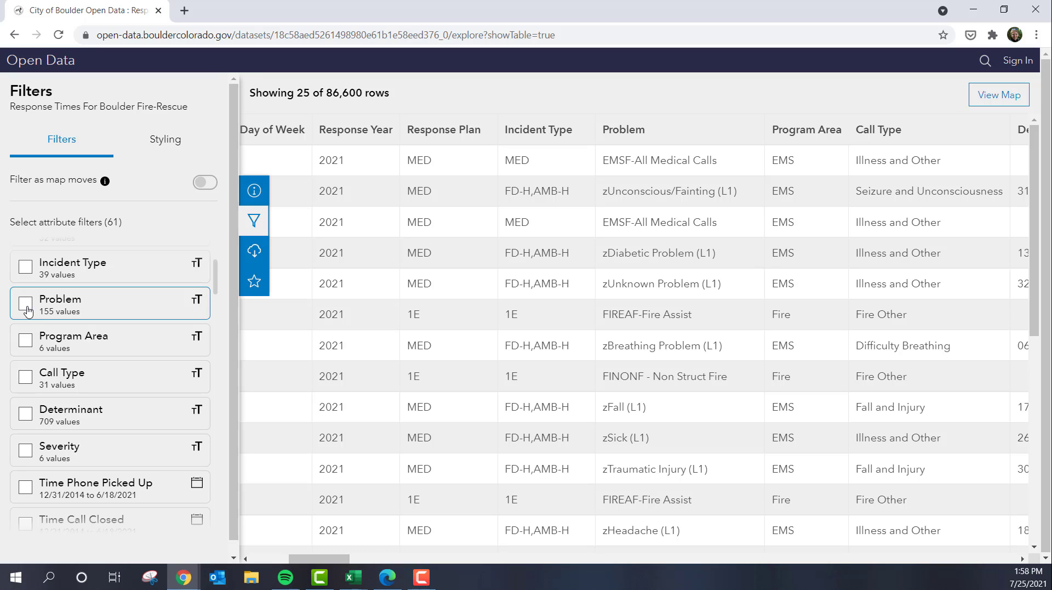
{"action": "scroll", "coordinate": [28, 311], "scroll_direction": "down", "scroll_amount": 1}
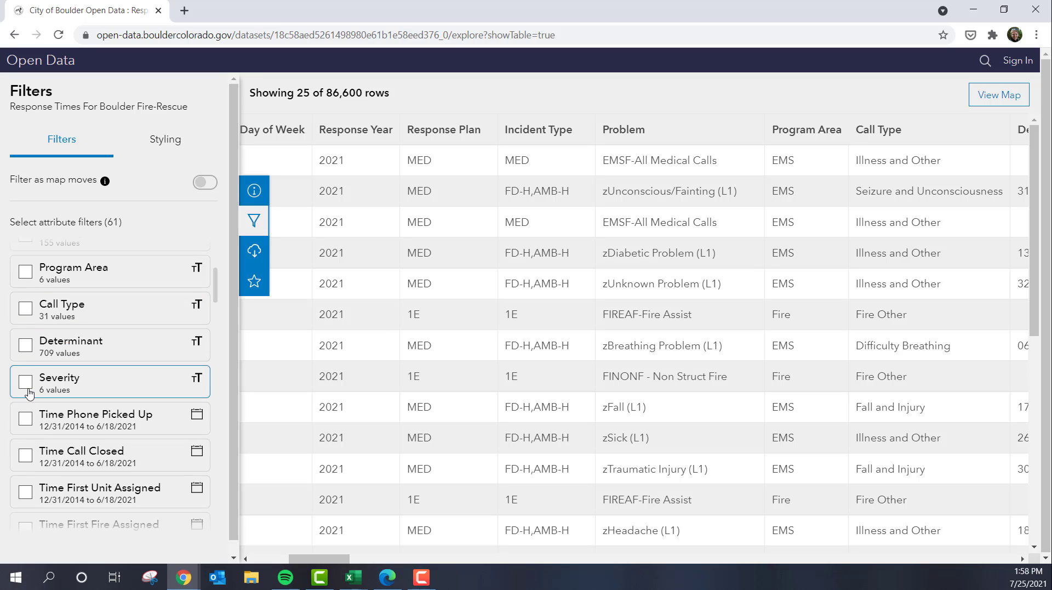
{"action": "left_click", "coordinate": [25, 308]}
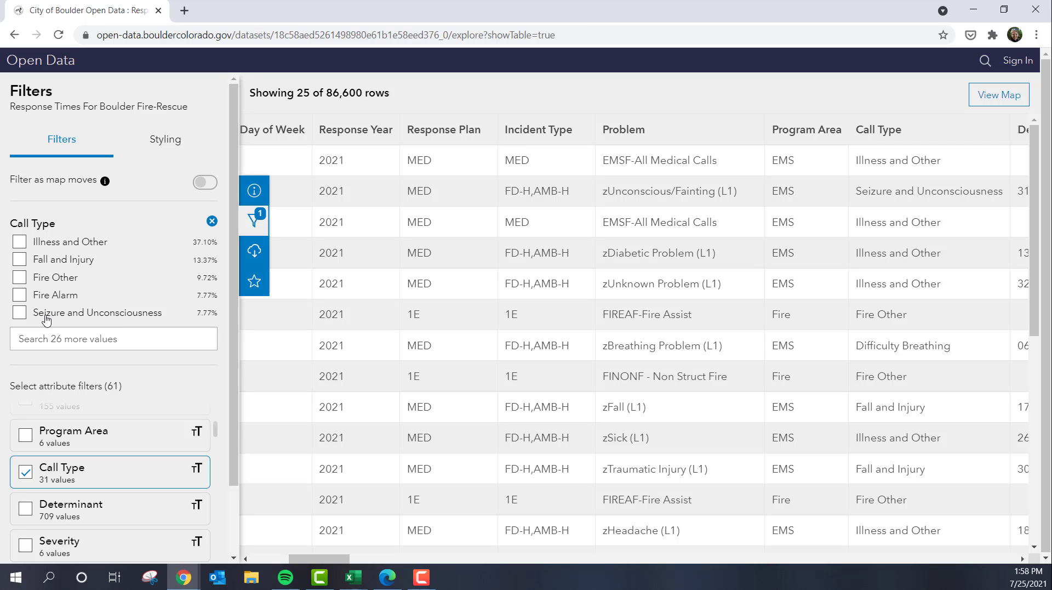
Step: Try Seizure and Unconsciousness in the Call Type filter, clear it, and filter by Difficulty Breathing instead
{"action": "left_click", "coordinate": [19, 313]}
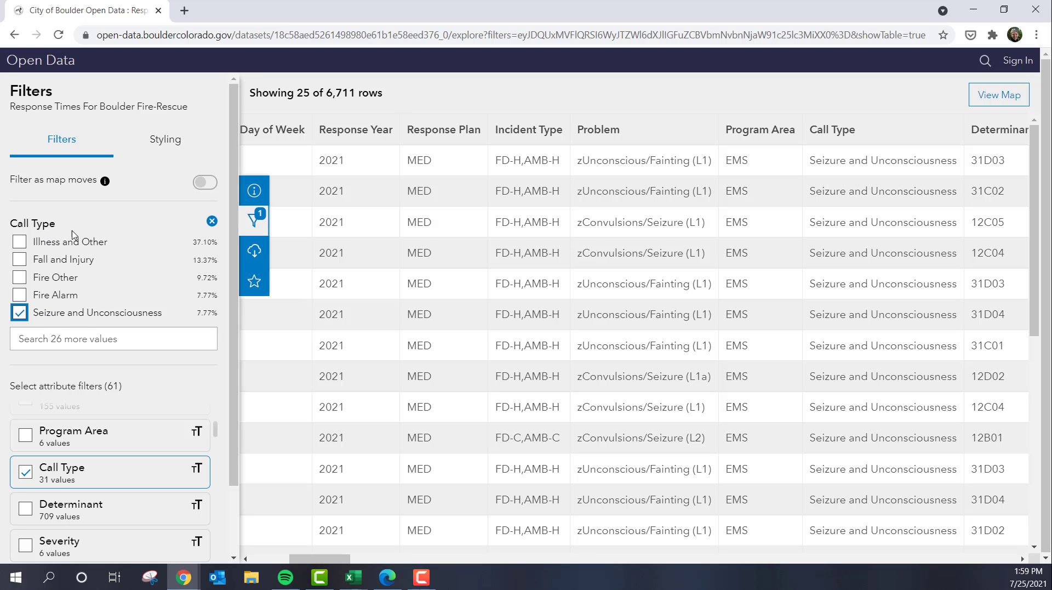
{"action": "left_click", "coordinate": [20, 314]}
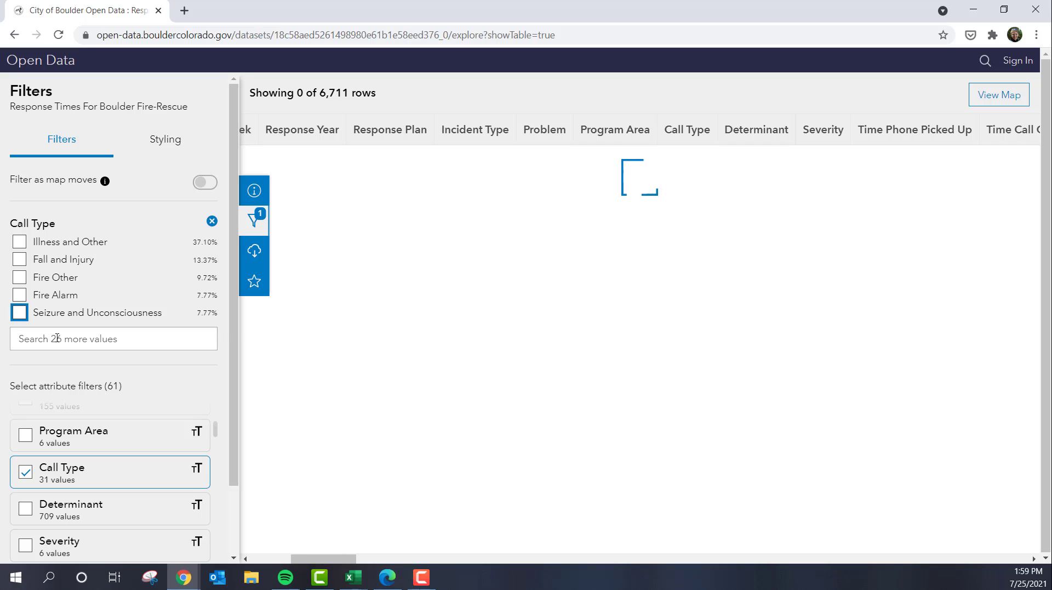
{"action": "left_click", "coordinate": [72, 338]}
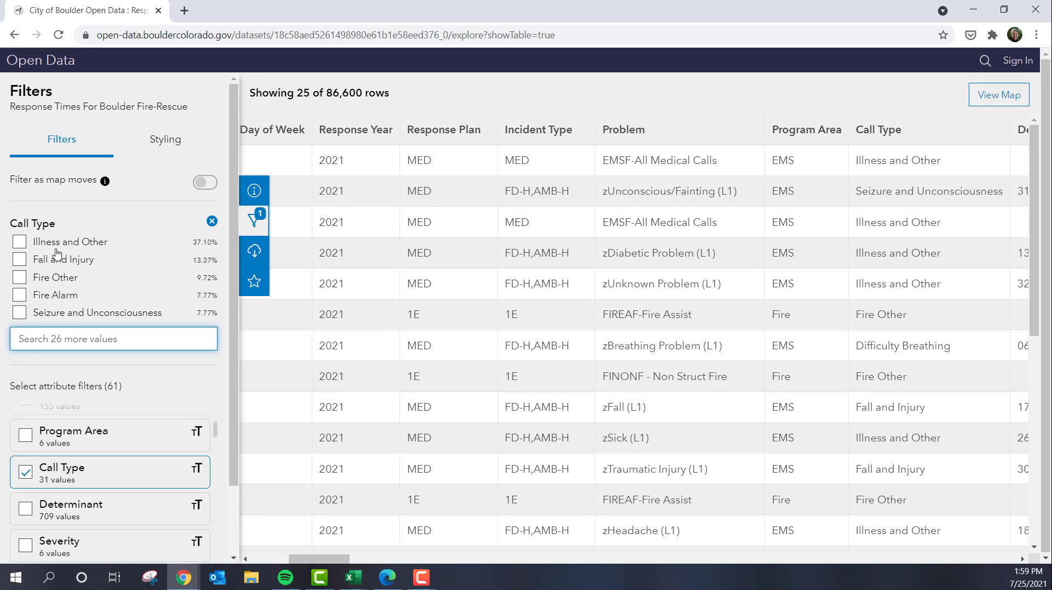
{"action": "type", "text": "di"}
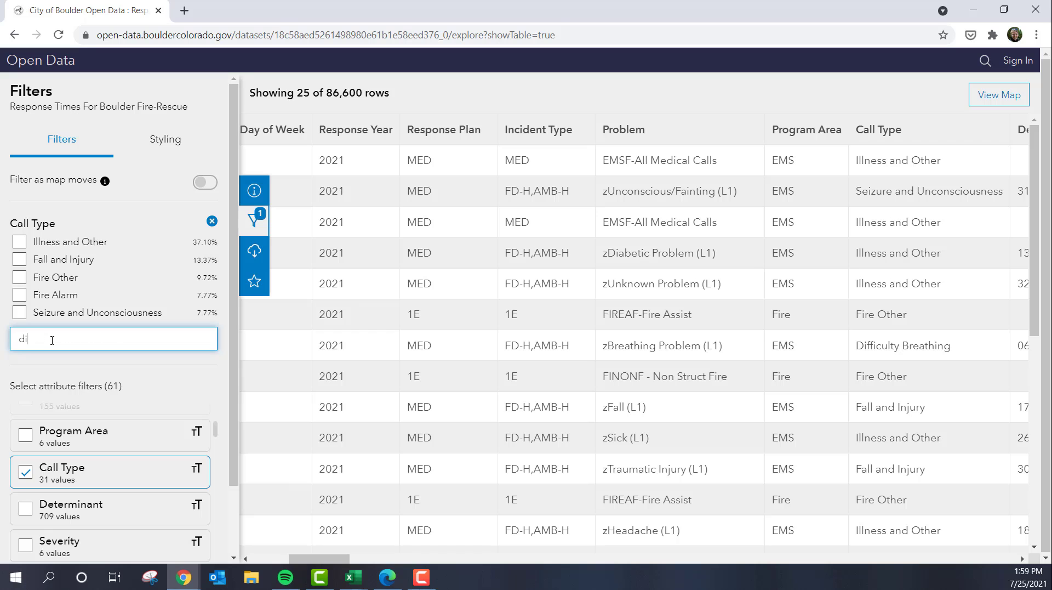
{"action": "type", "text": "ffi"}
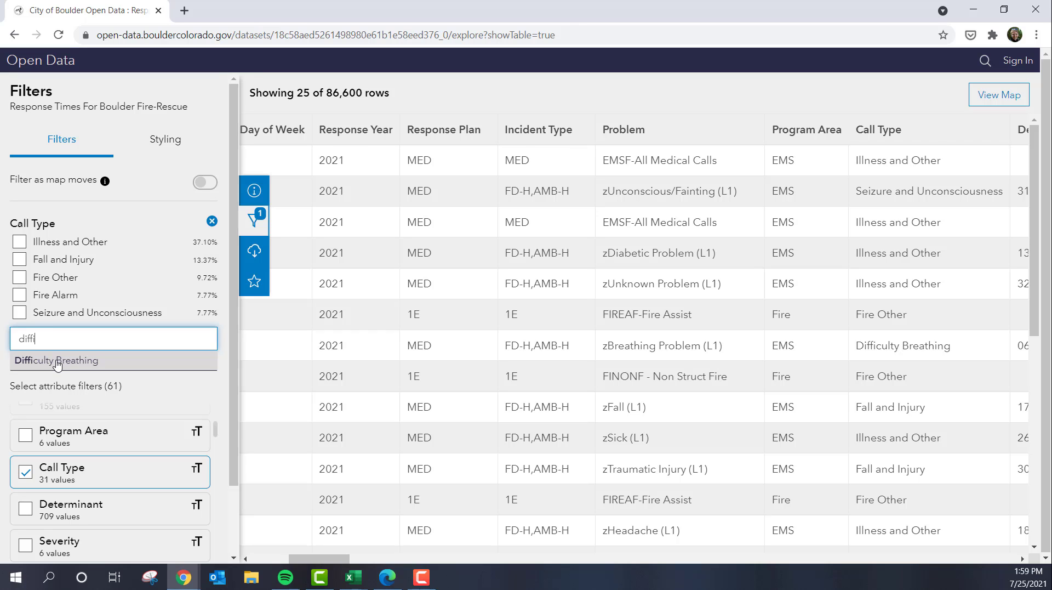
{"action": "left_click", "coordinate": [55, 358]}
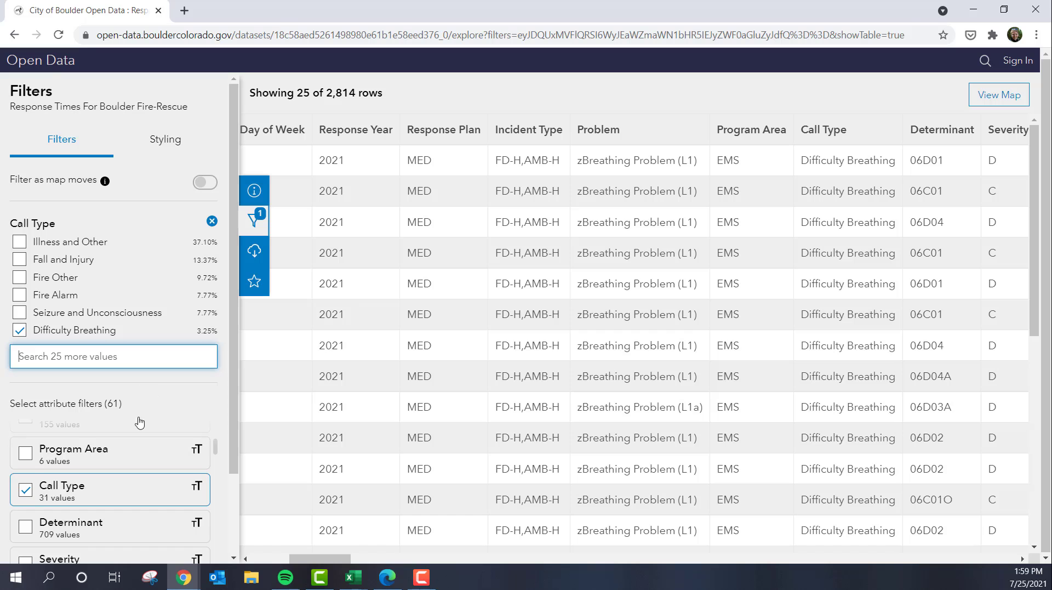
Step: Add a Response Year attribute filter and narrow its range to 2021 only
{"action": "scroll", "coordinate": [134, 431], "scroll_direction": "down", "scroll_amount": 5}
{"action": "scroll", "coordinate": [129, 442], "scroll_direction": "up", "scroll_amount": 6}
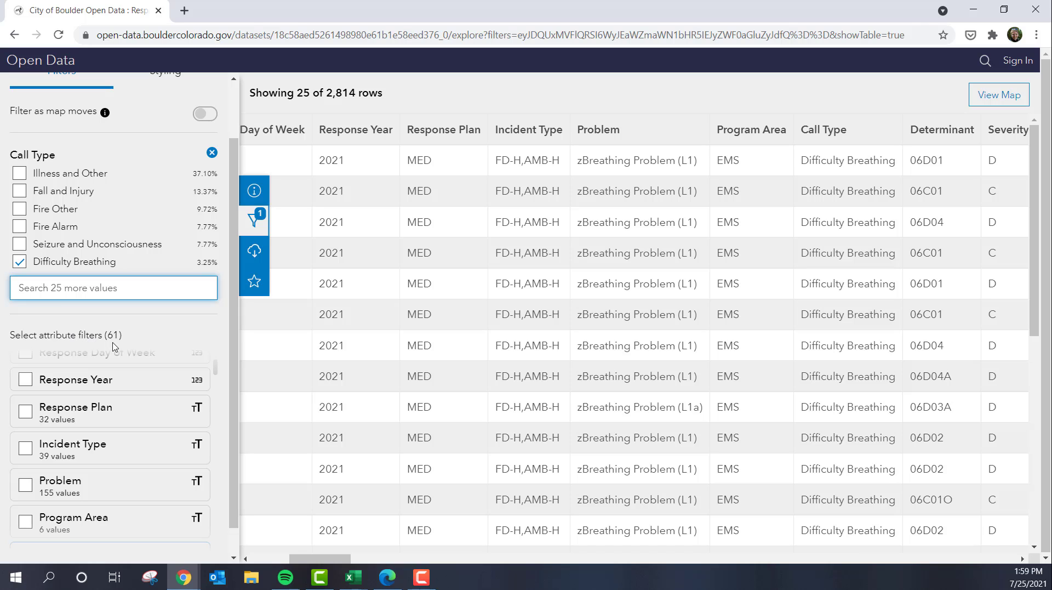
{"action": "left_click", "coordinate": [24, 381]}
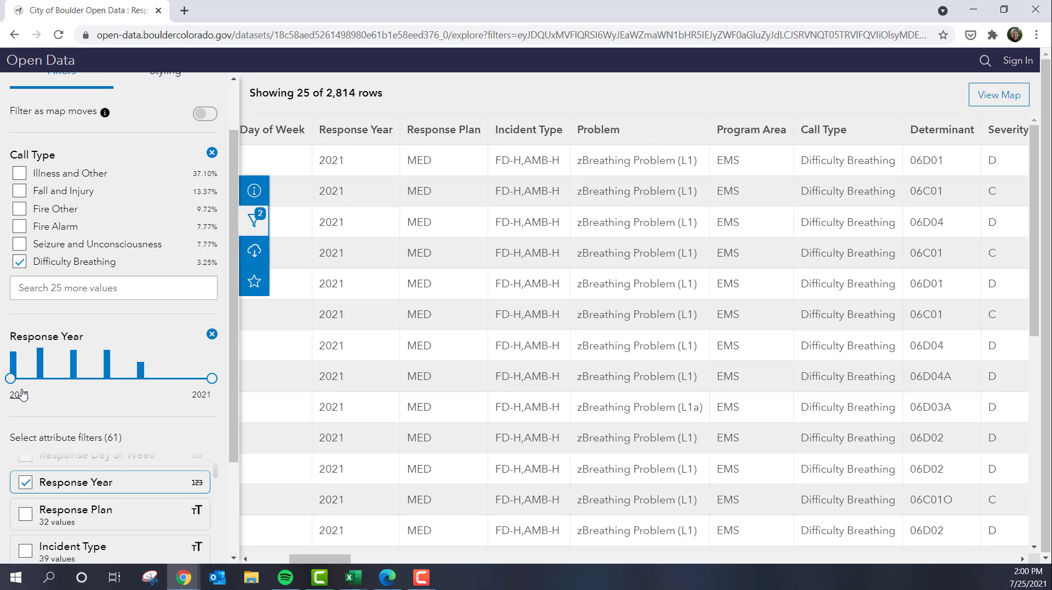
{"action": "left_click_drag", "start_coordinate": [10, 378], "coordinate": [211, 379]}
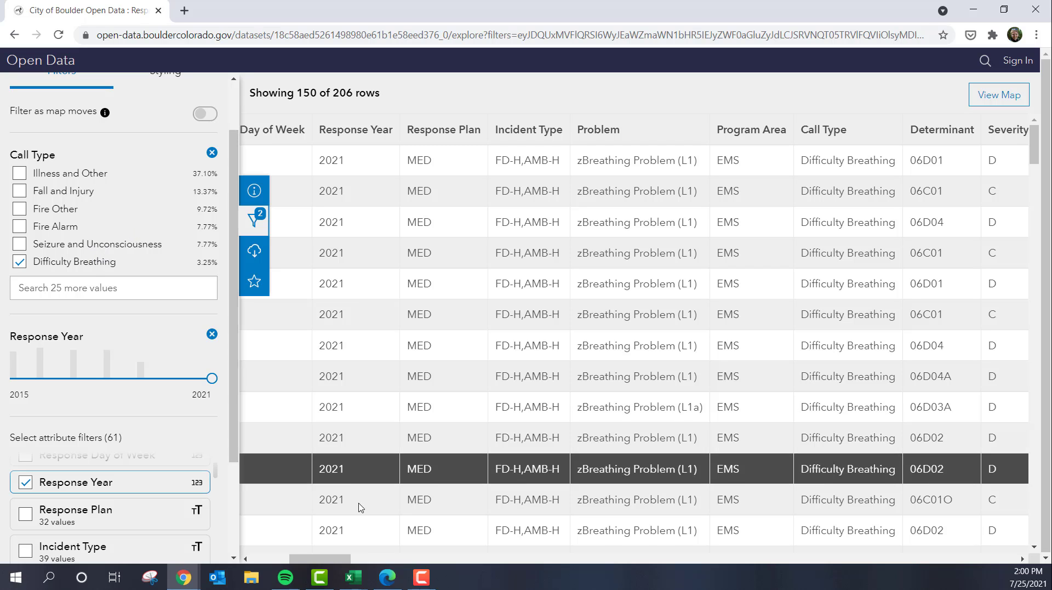
Step: Review the response dates and incident details of the filtered records
{"action": "left_click_drag", "start_coordinate": [300, 558], "coordinate": [262, 558]}
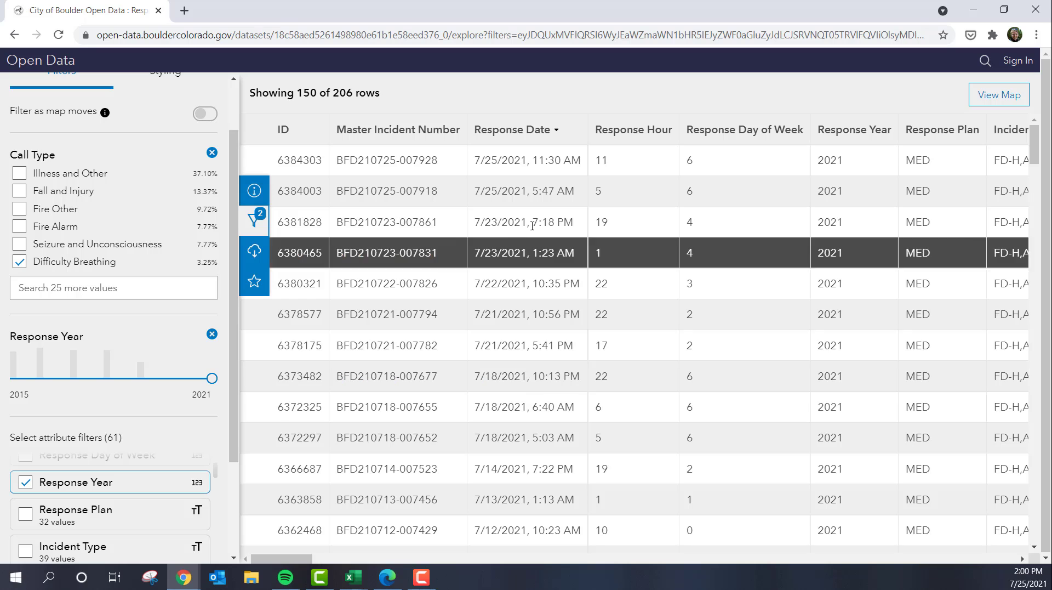
{"action": "scroll", "coordinate": [586, 251], "scroll_direction": "down", "scroll_amount": 5}
{"action": "scroll", "coordinate": [587, 252], "scroll_direction": "down", "scroll_amount": 4}
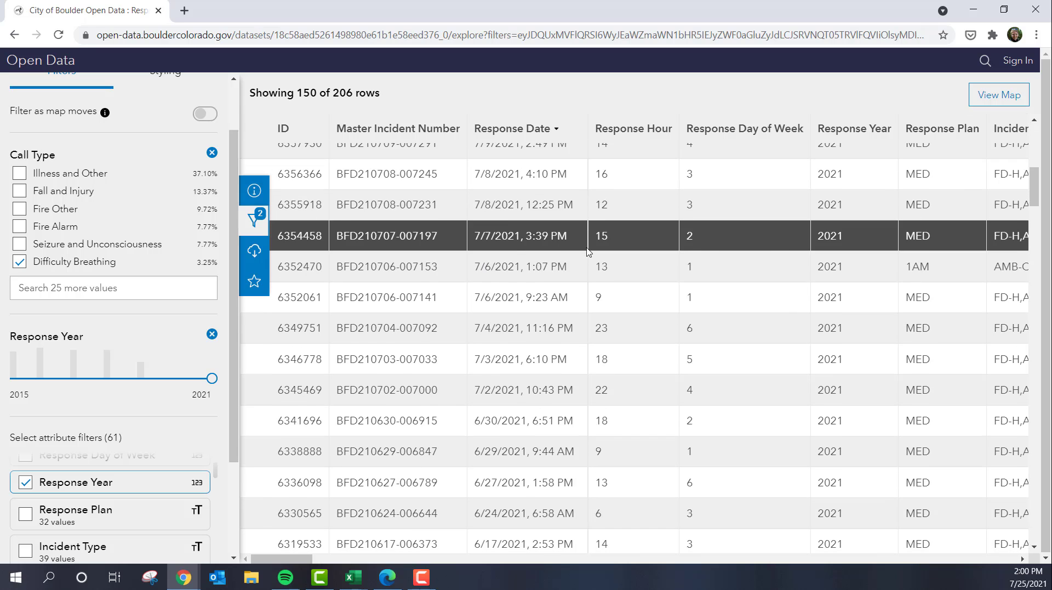
{"action": "scroll", "coordinate": [587, 251], "scroll_direction": "down", "scroll_amount": 3}
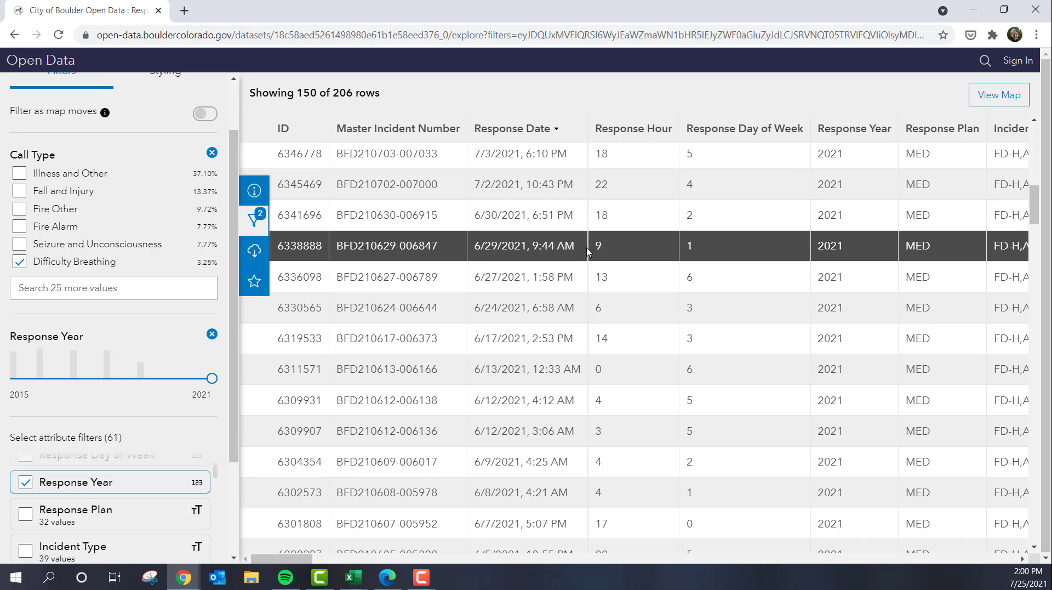
{"action": "scroll", "coordinate": [587, 252], "scroll_direction": "up", "scroll_amount": 12}
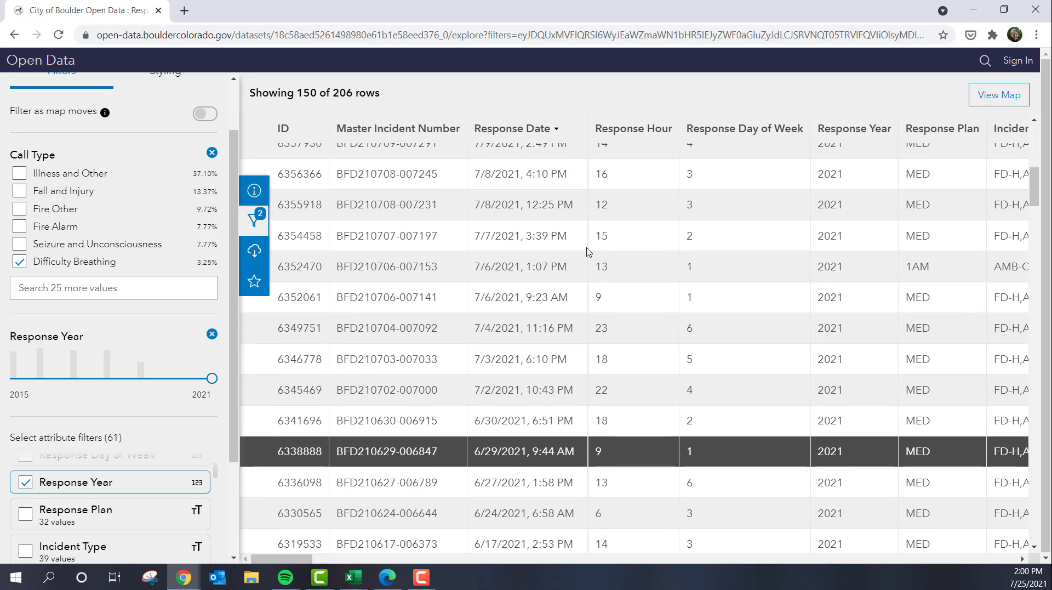